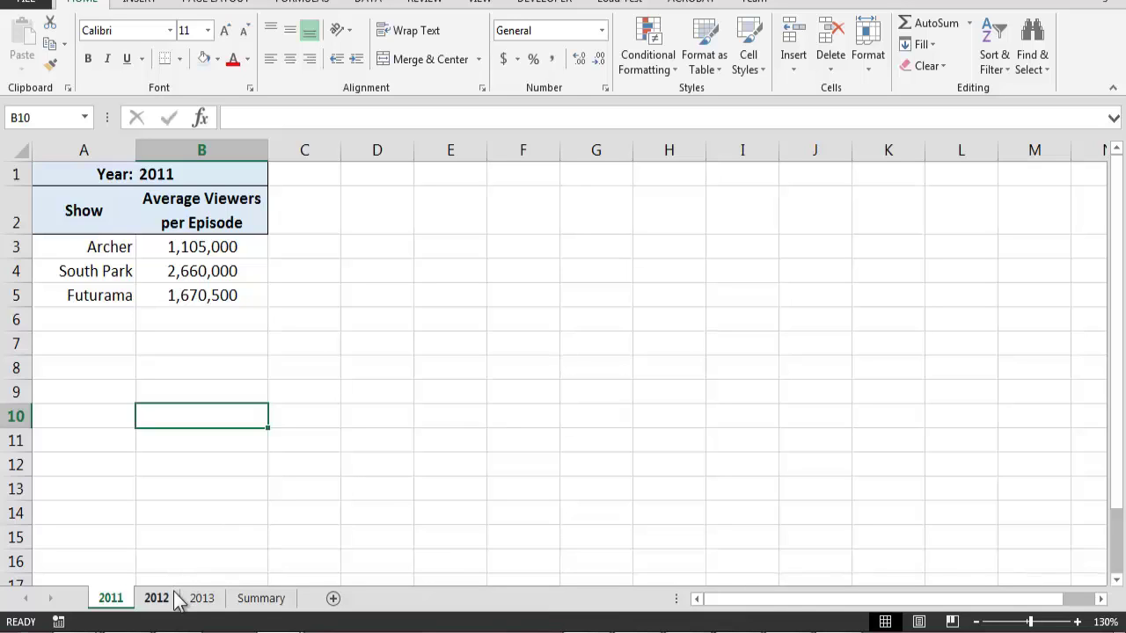
Flip between the 2011, 2012 and 2013 sheets to compare their viewer figures
click(173, 599)
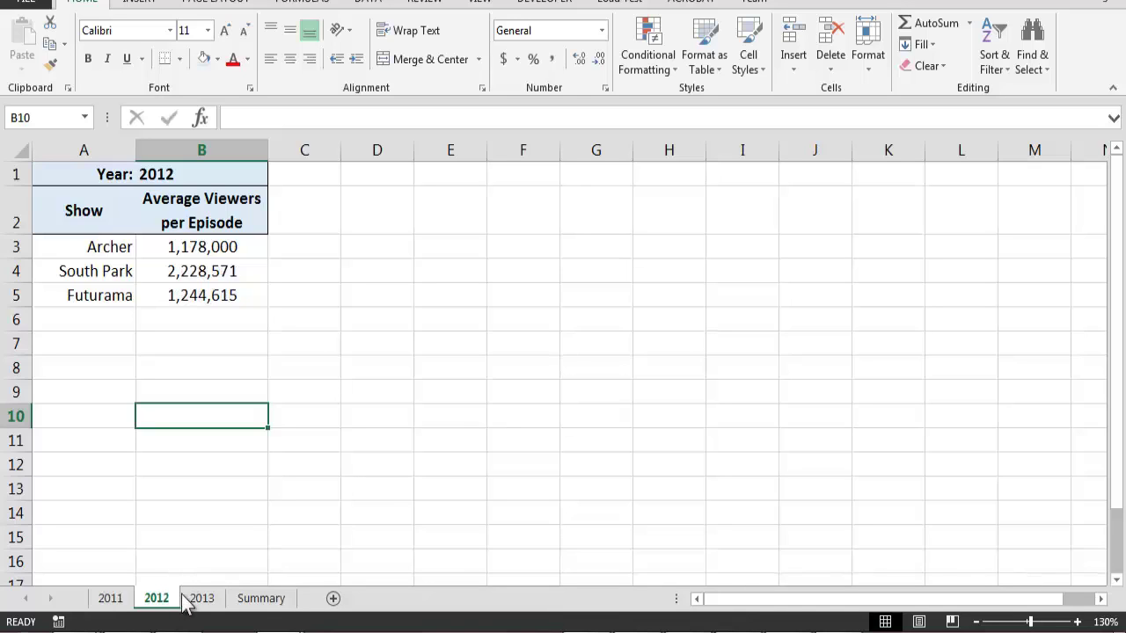
click(222, 598)
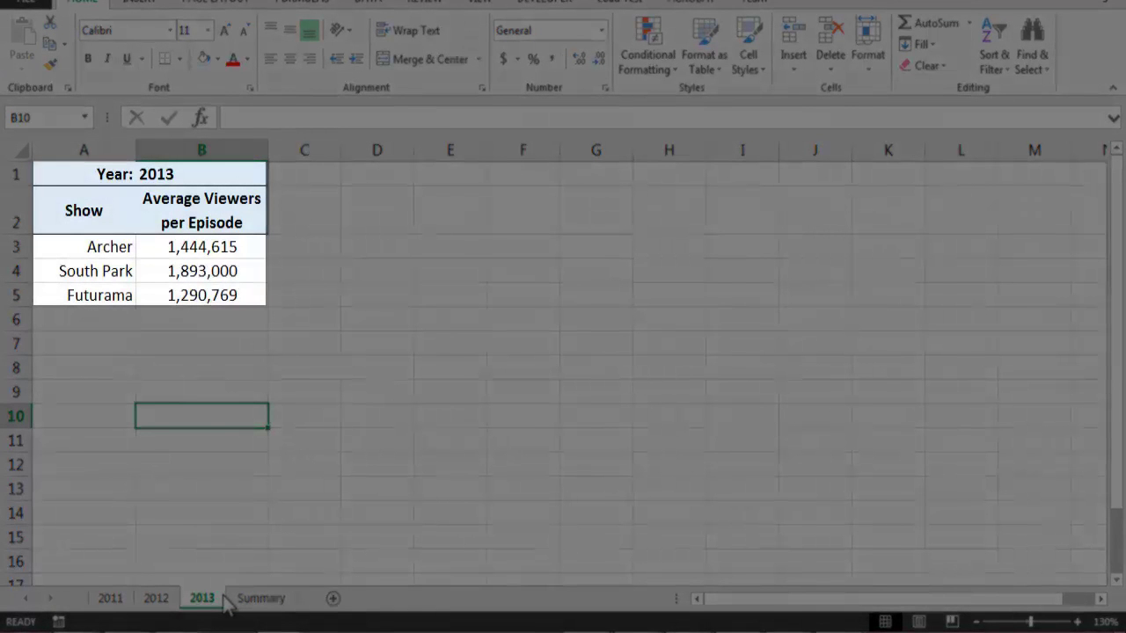
click(177, 600)
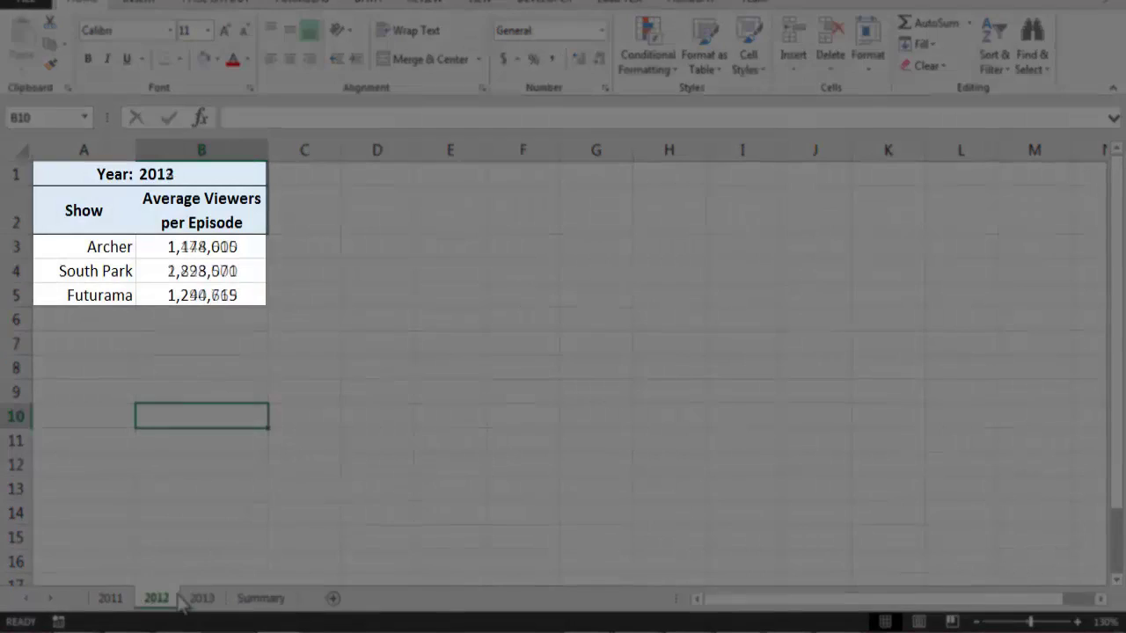
click(129, 600)
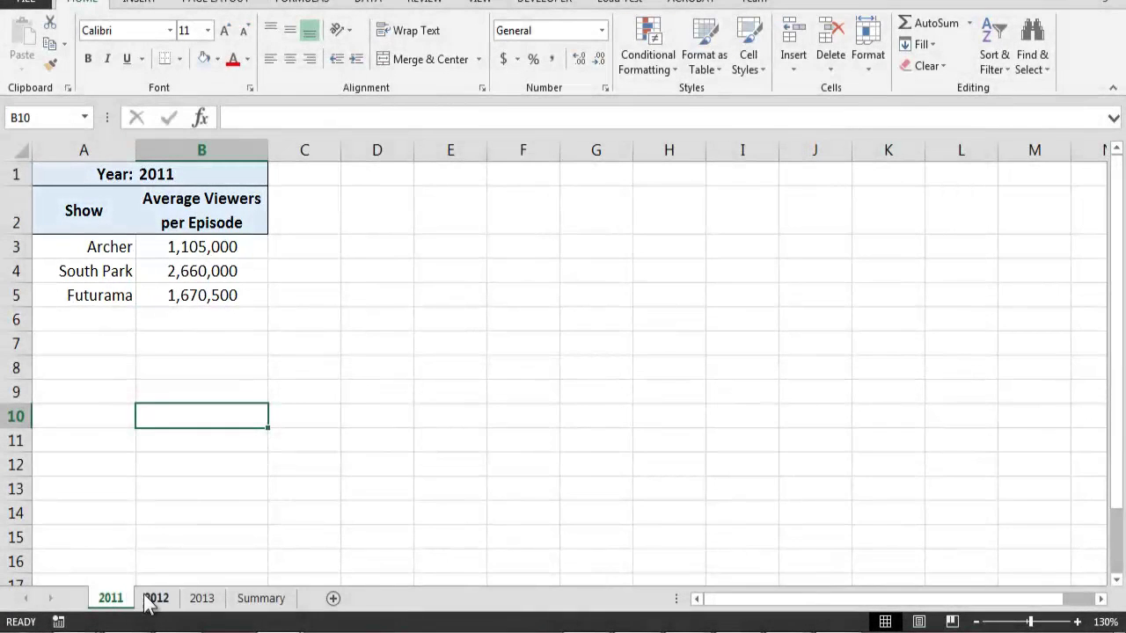
click(176, 601)
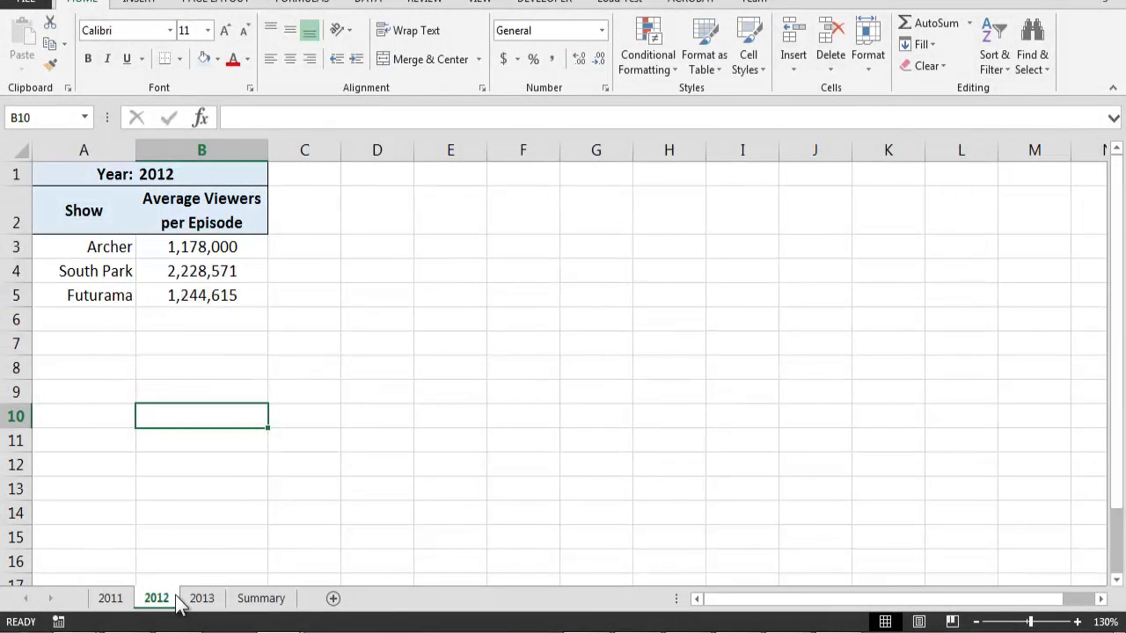
click(220, 603)
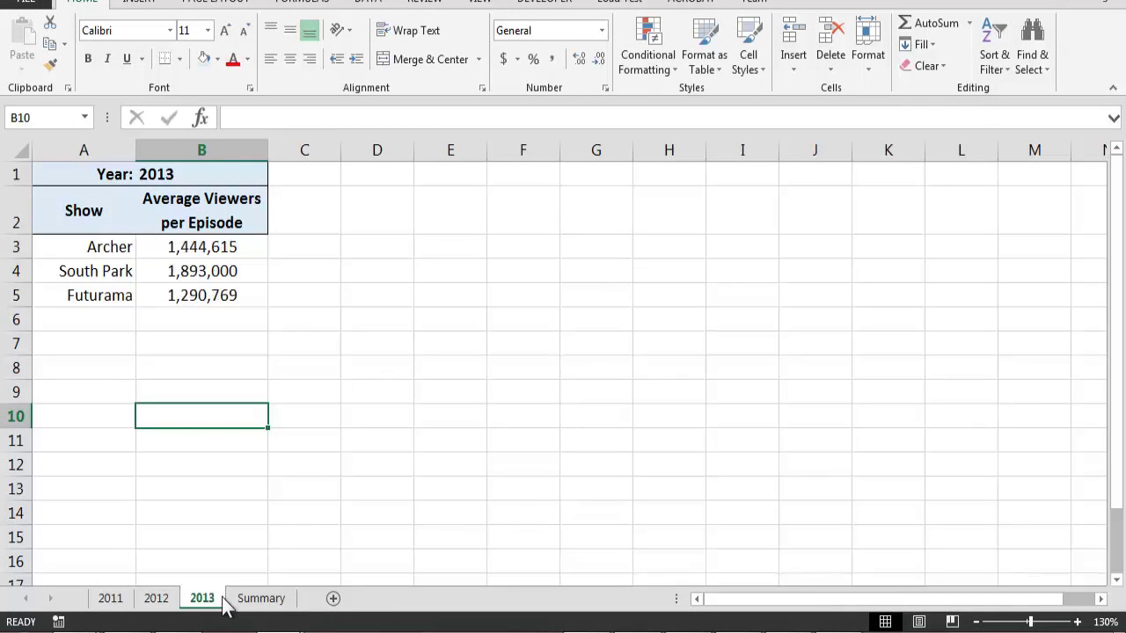
click(177, 597)
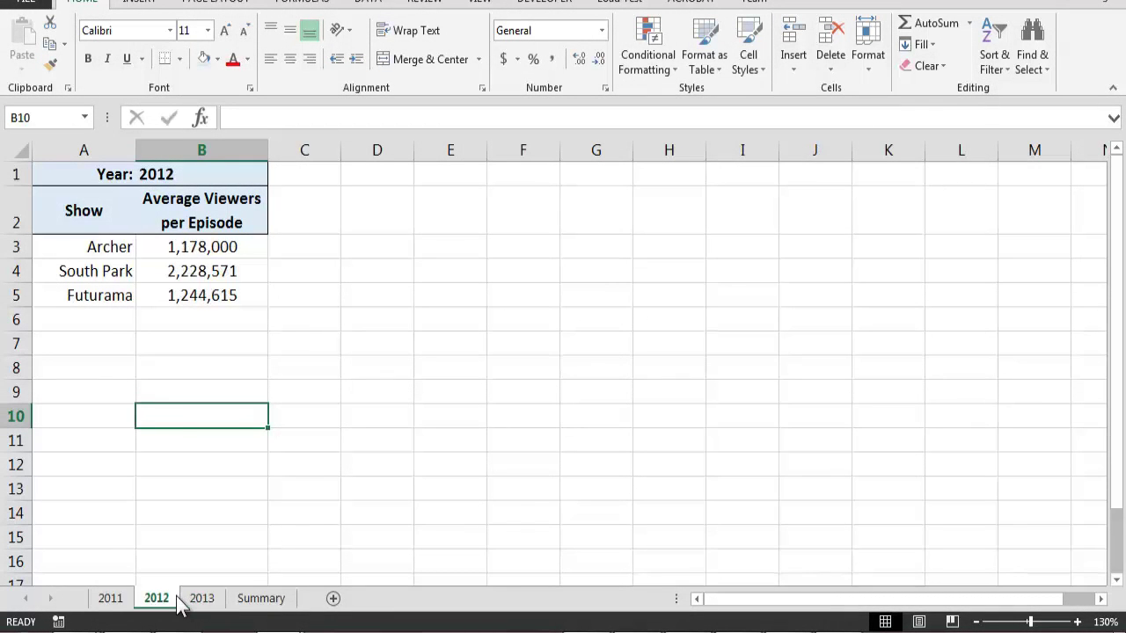
click(132, 601)
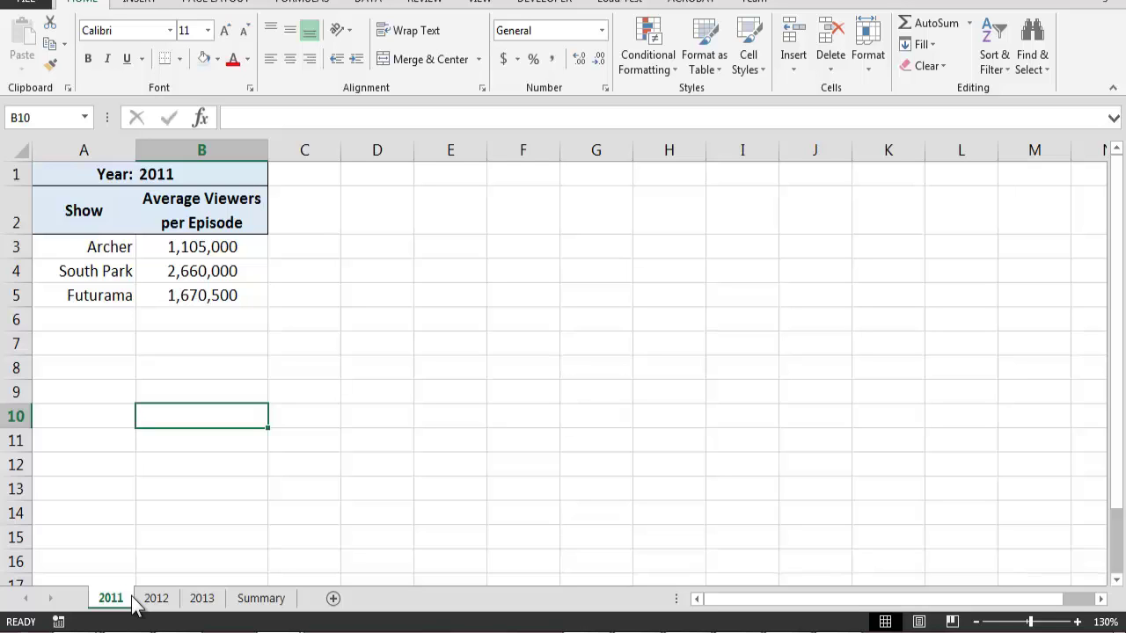
Select Summary cell B2, compare Archer's B3 value on each year's sheet, then return to Summary
click(292, 602)
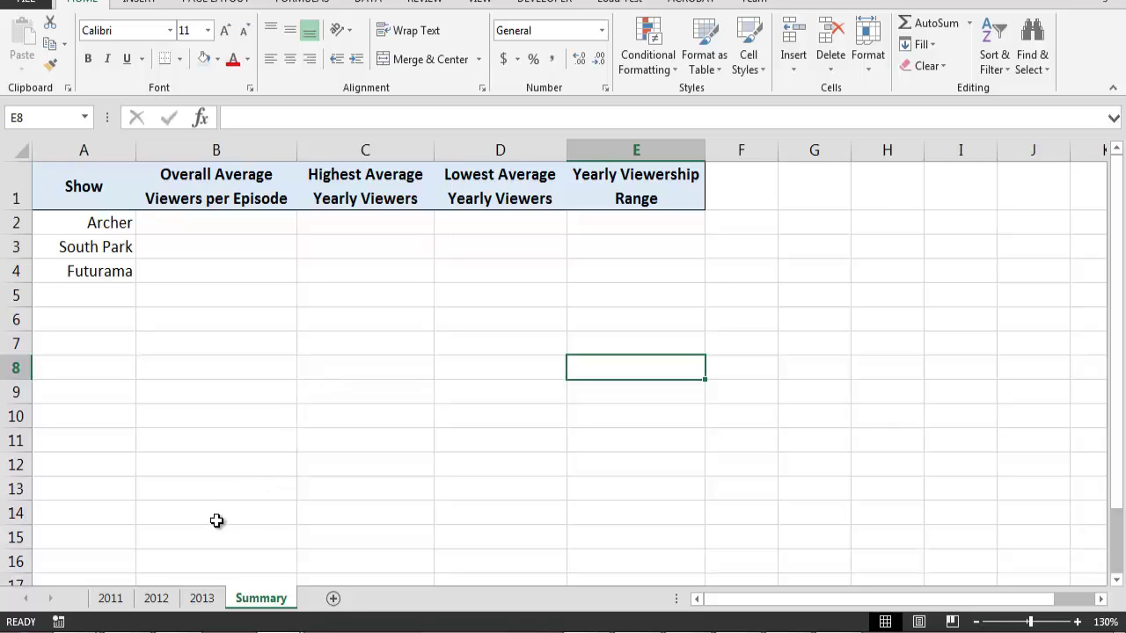
click(115, 598)
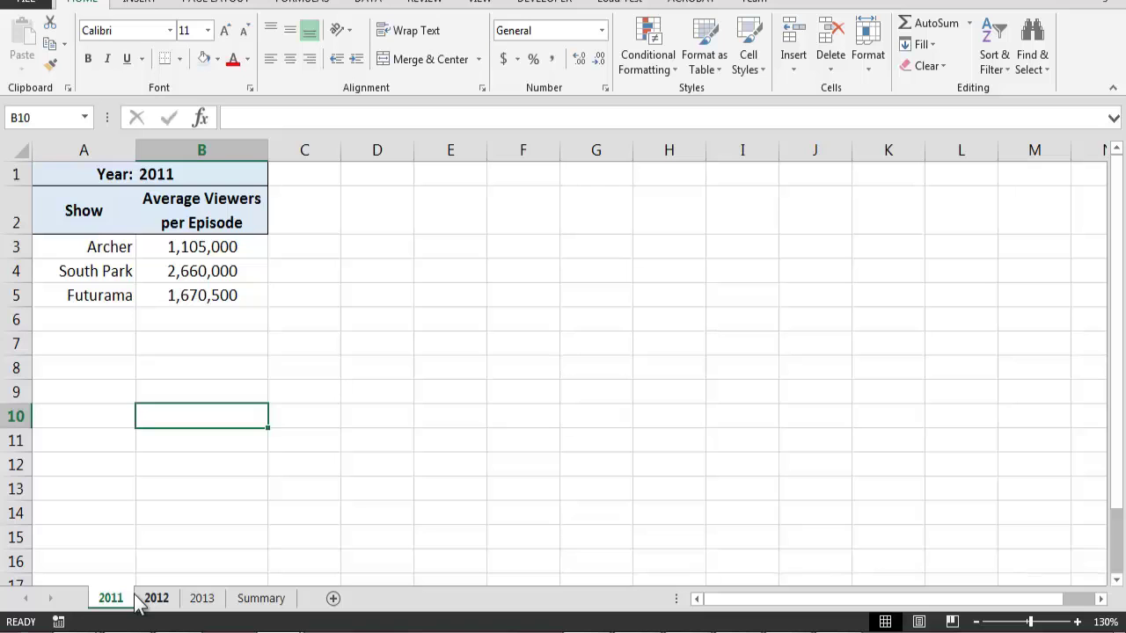
click(291, 606)
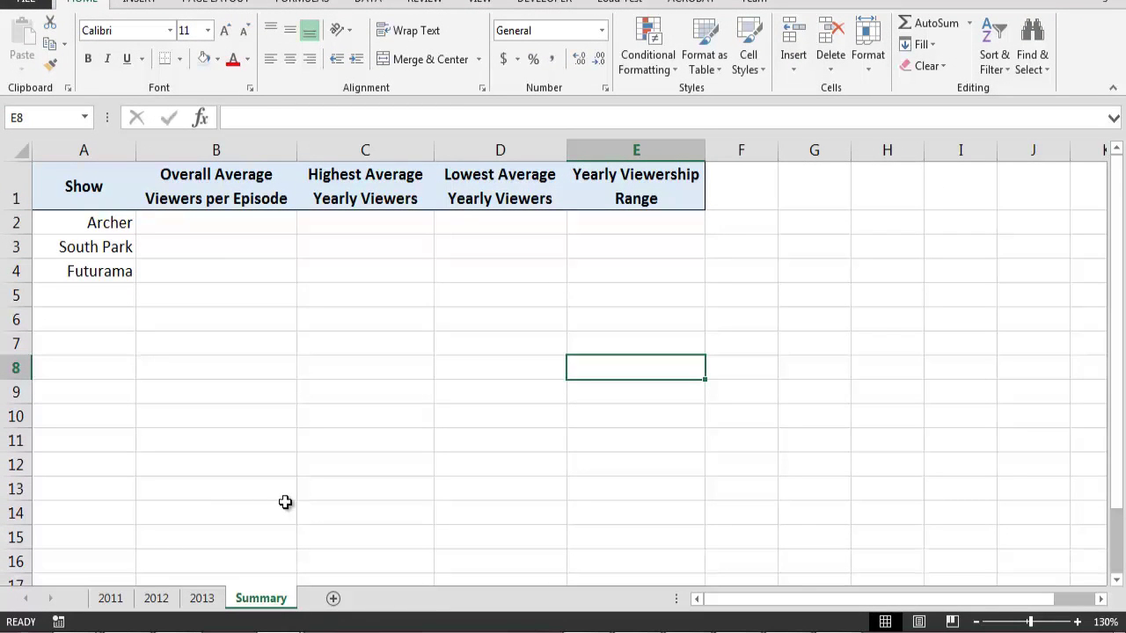
click(264, 226)
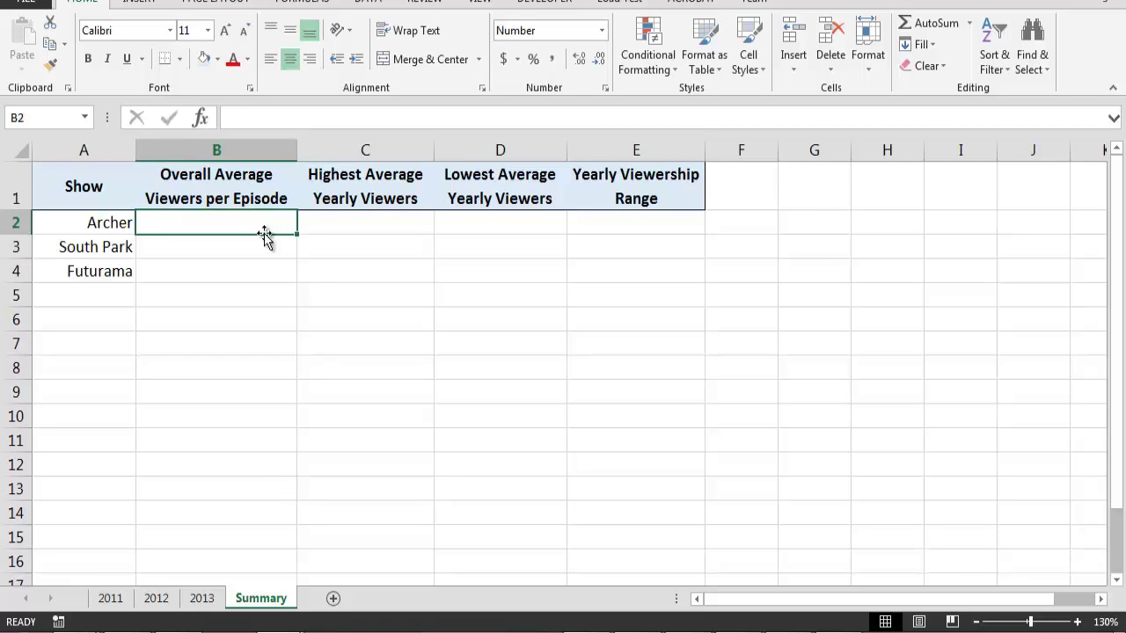
click(112, 598)
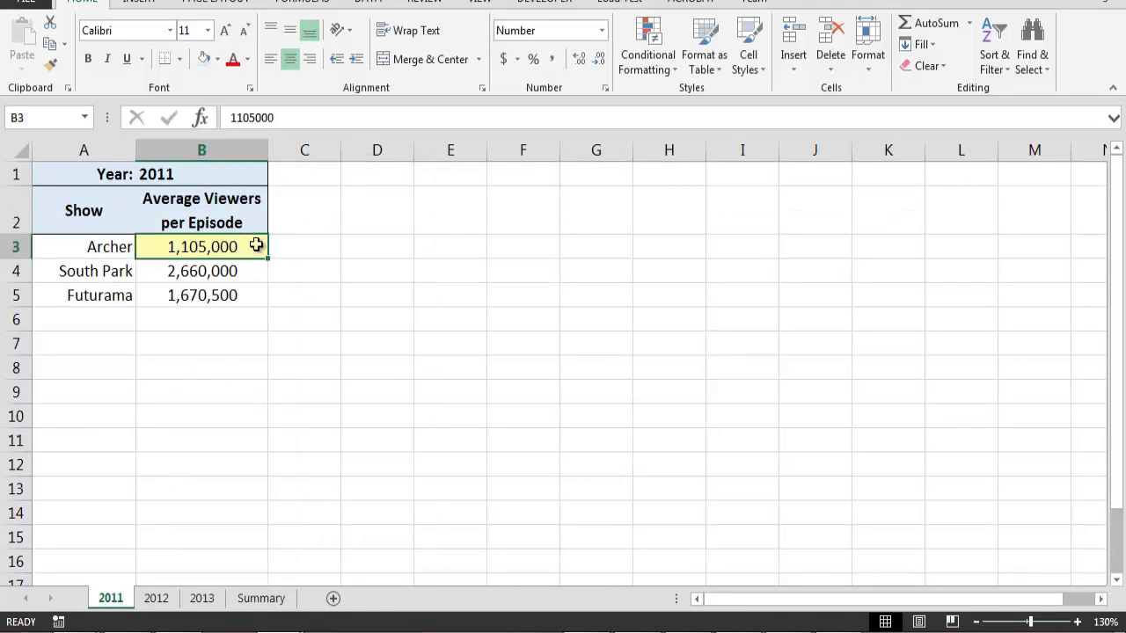
click(155, 599)
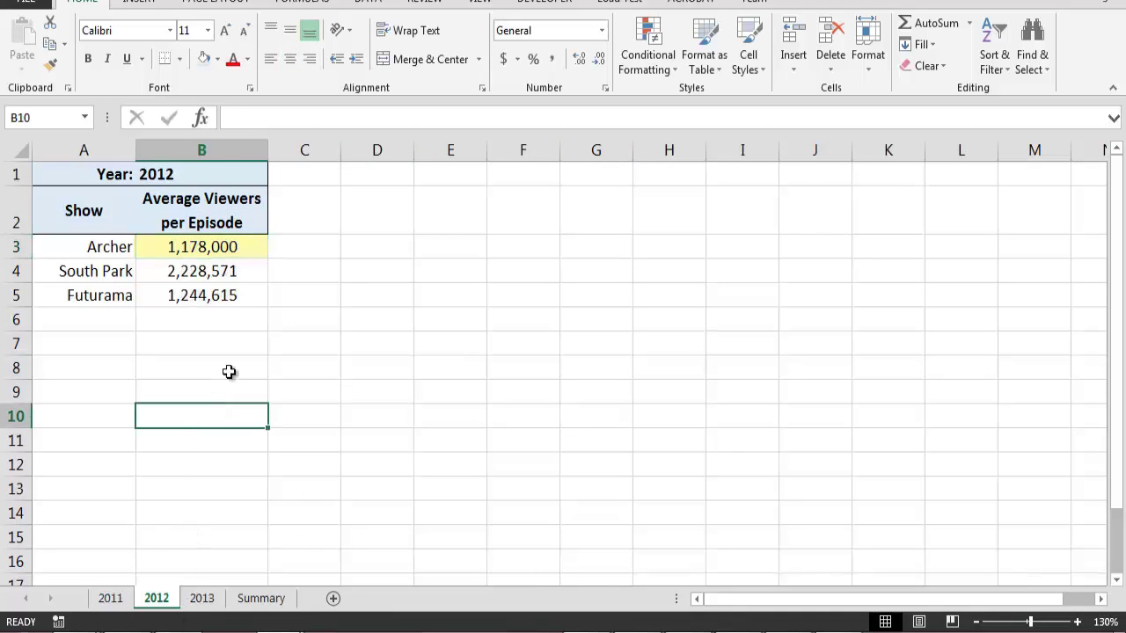
click(250, 249)
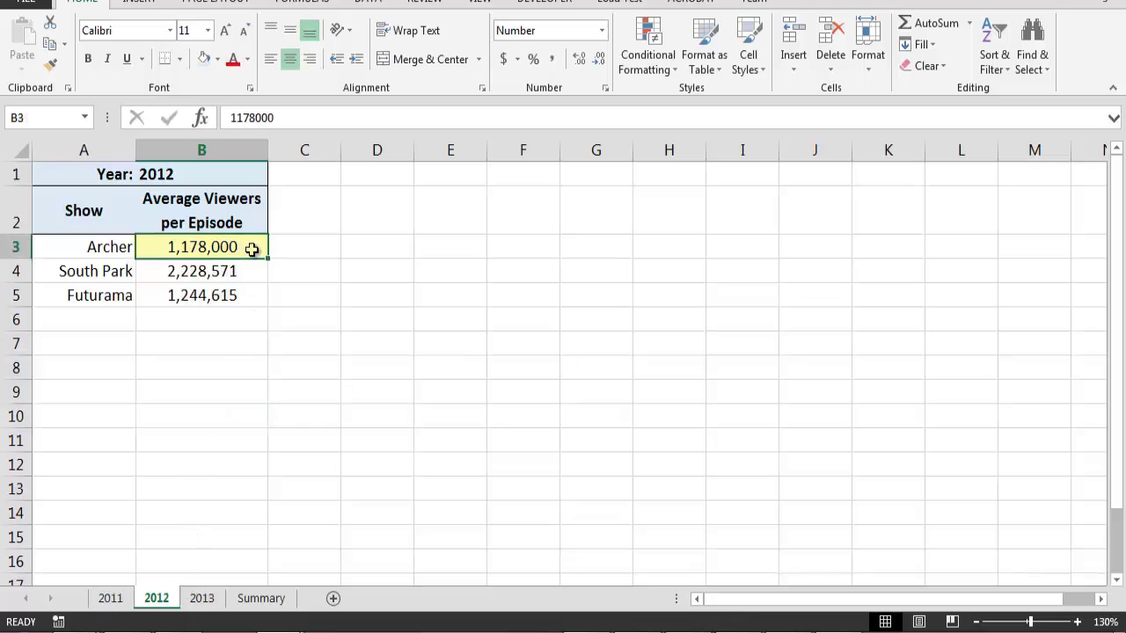
click(222, 601)
click(243, 250)
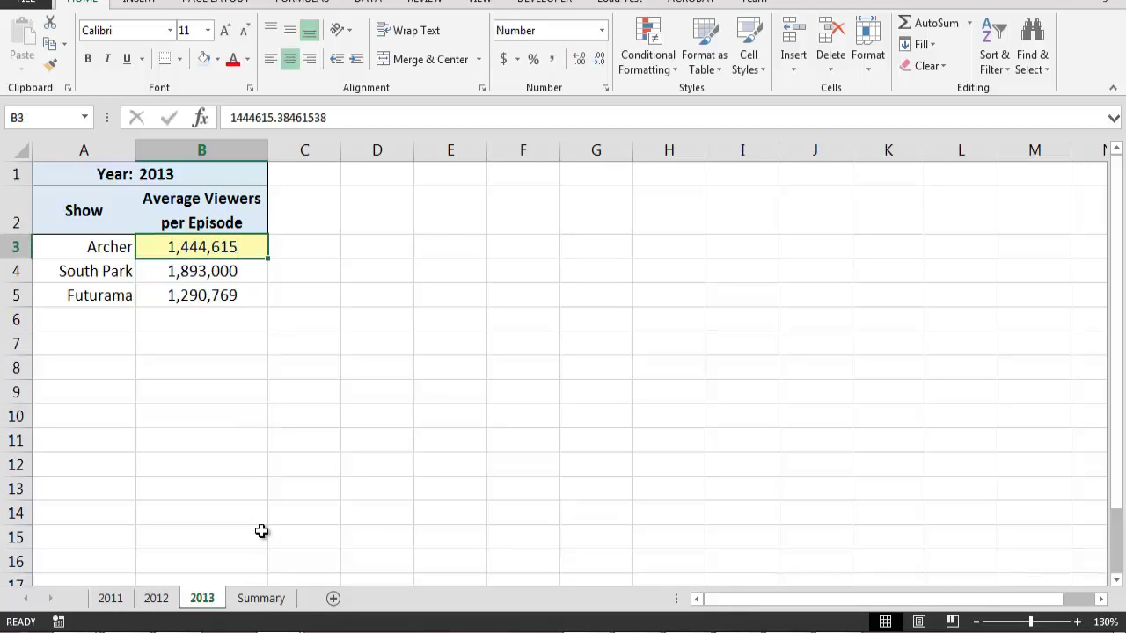
click(285, 599)
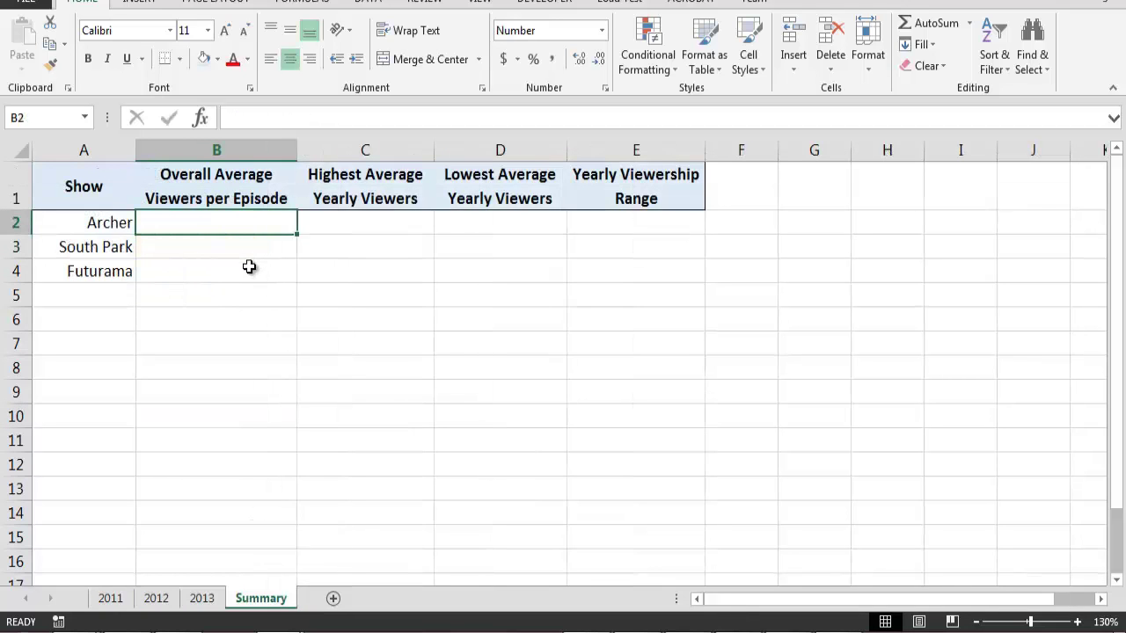
Enter =AVERAGE(2011:2013!B3) in B2, giving Archer an overall average of 1,242,538
text(=AVERA)
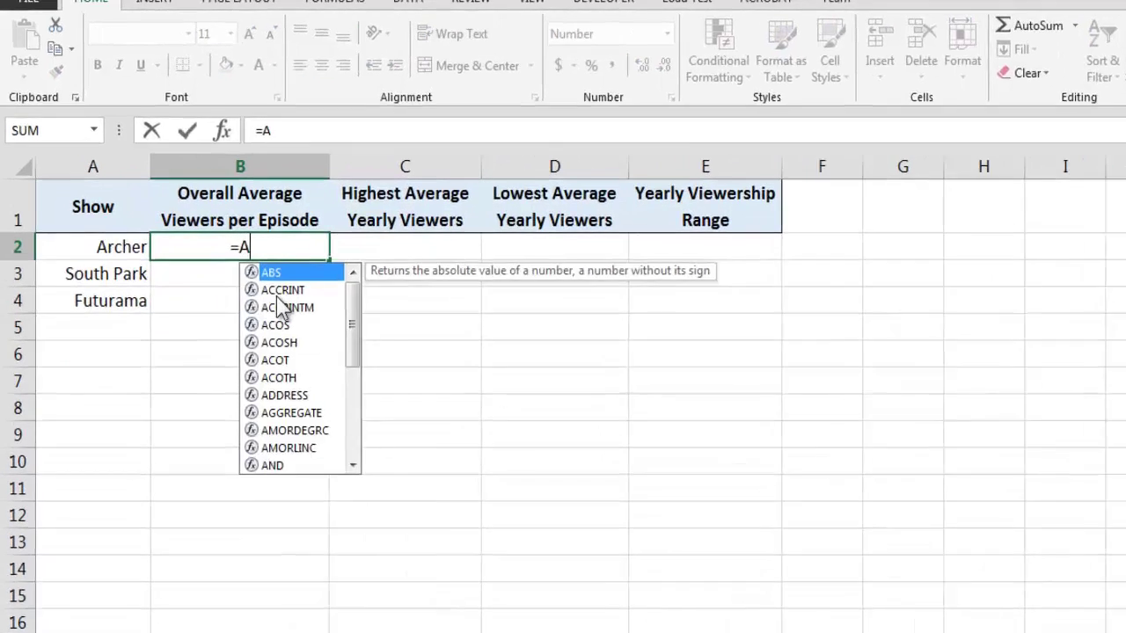
text(GE()
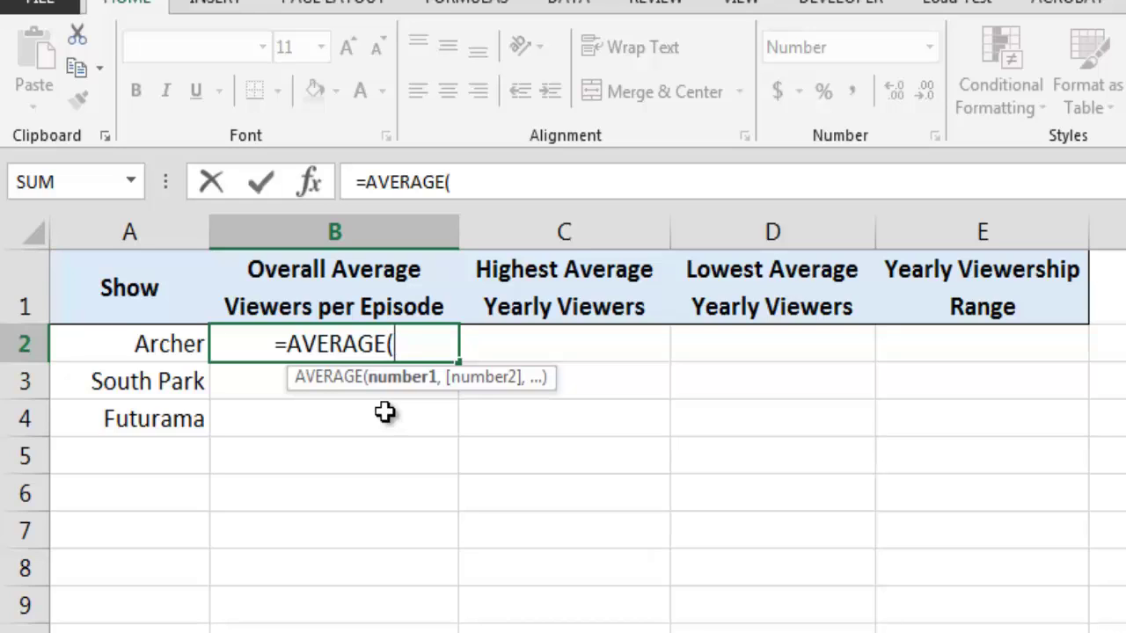
text(200)
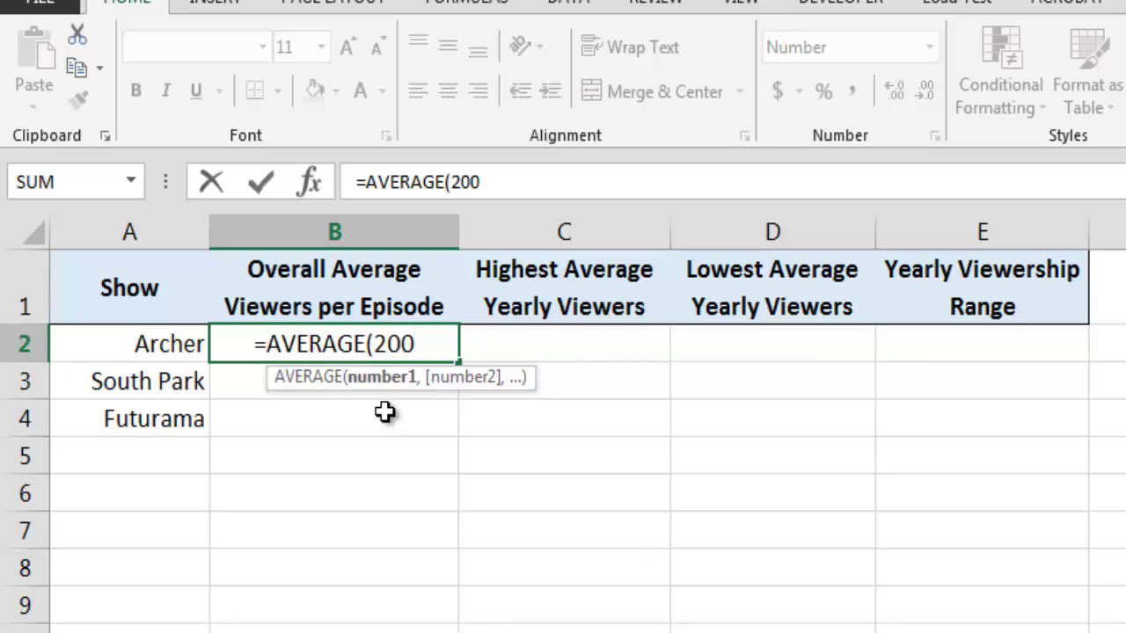
key(BackSpace)
text(11:20)
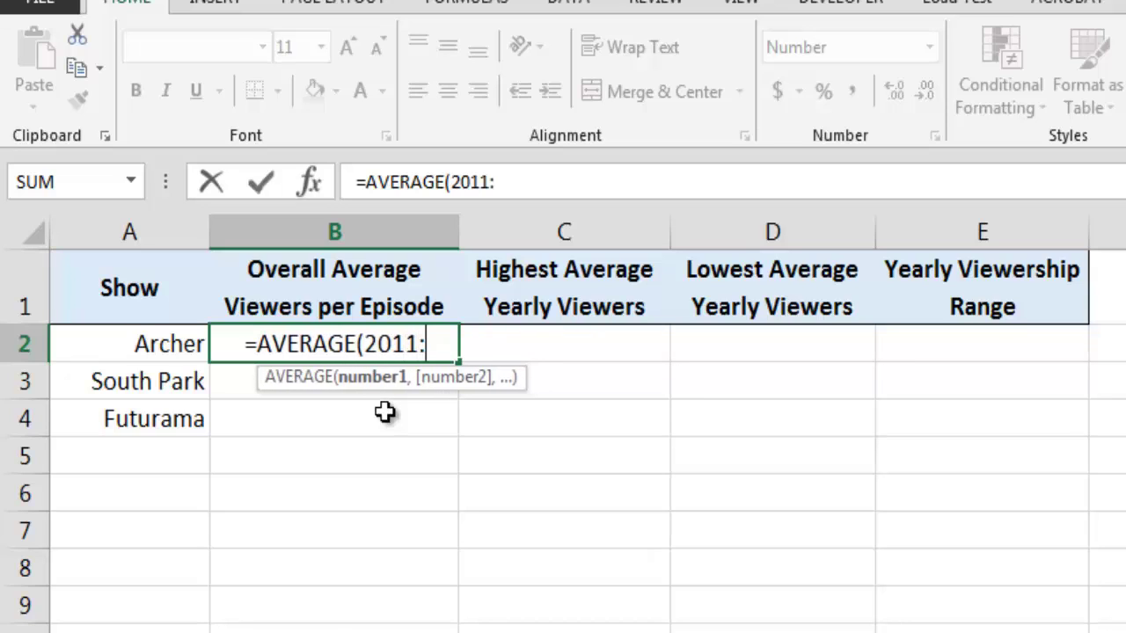
text(13)
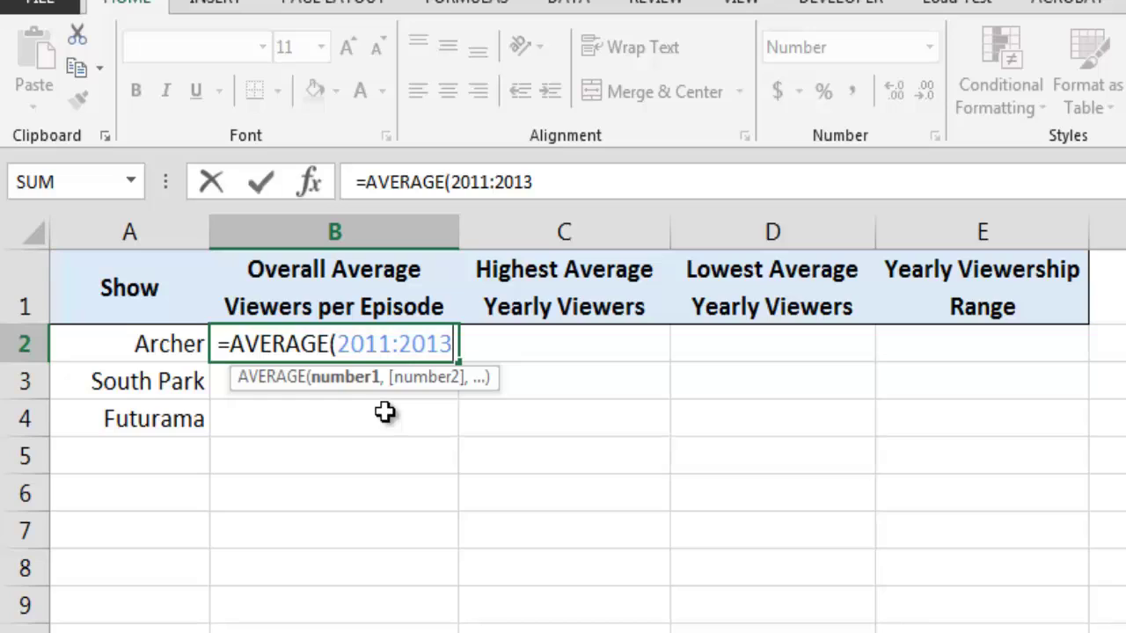
text(!)
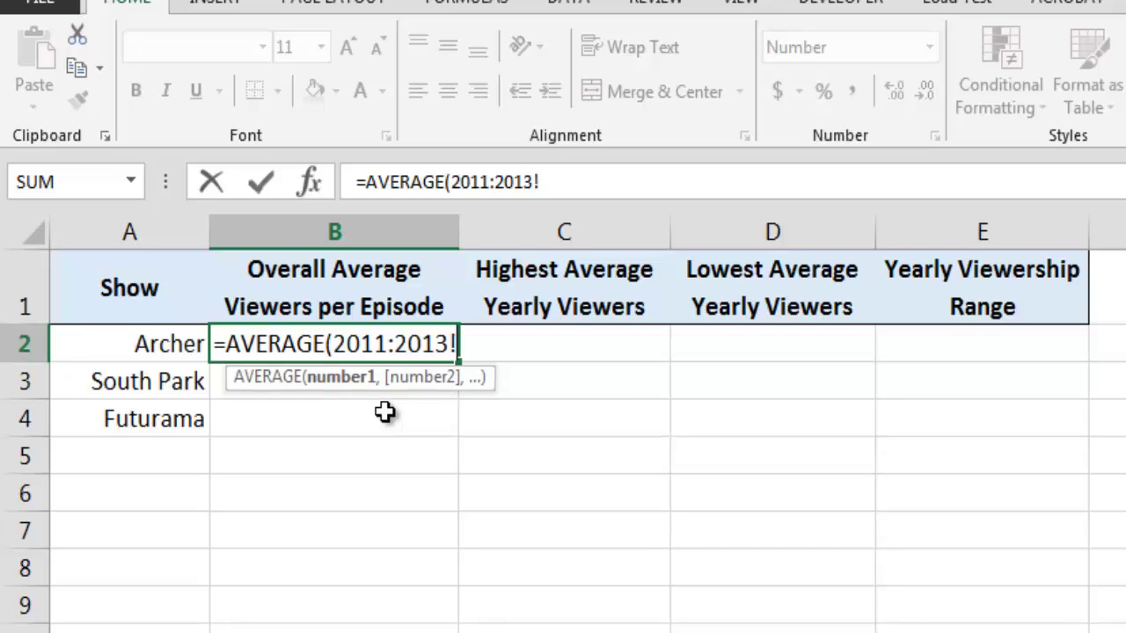
text(B3)
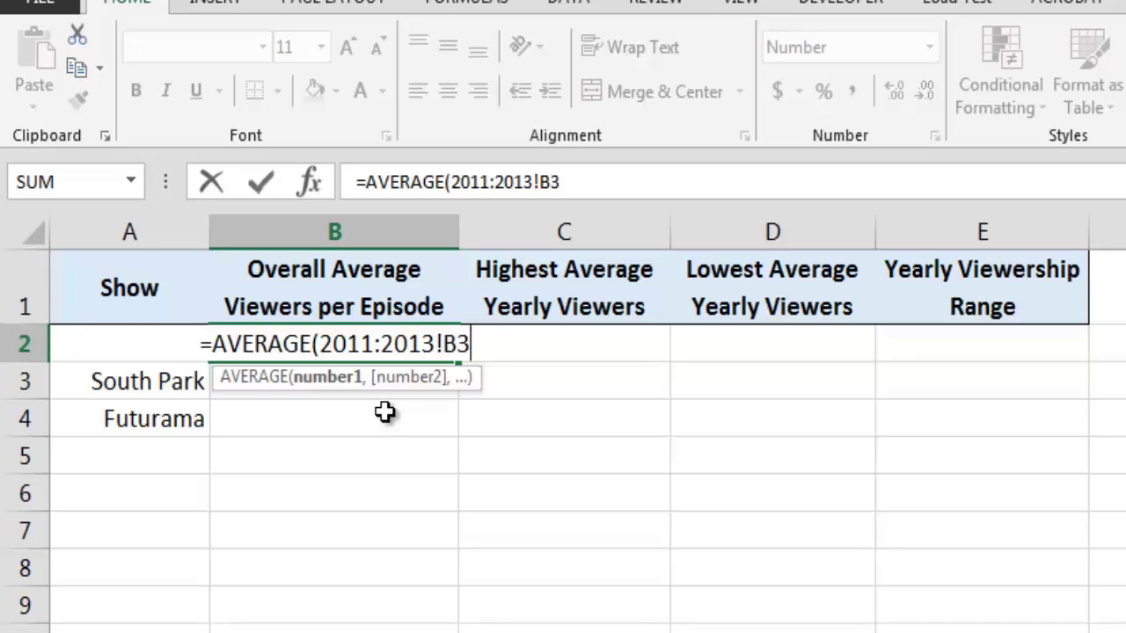
text())
key(Return)
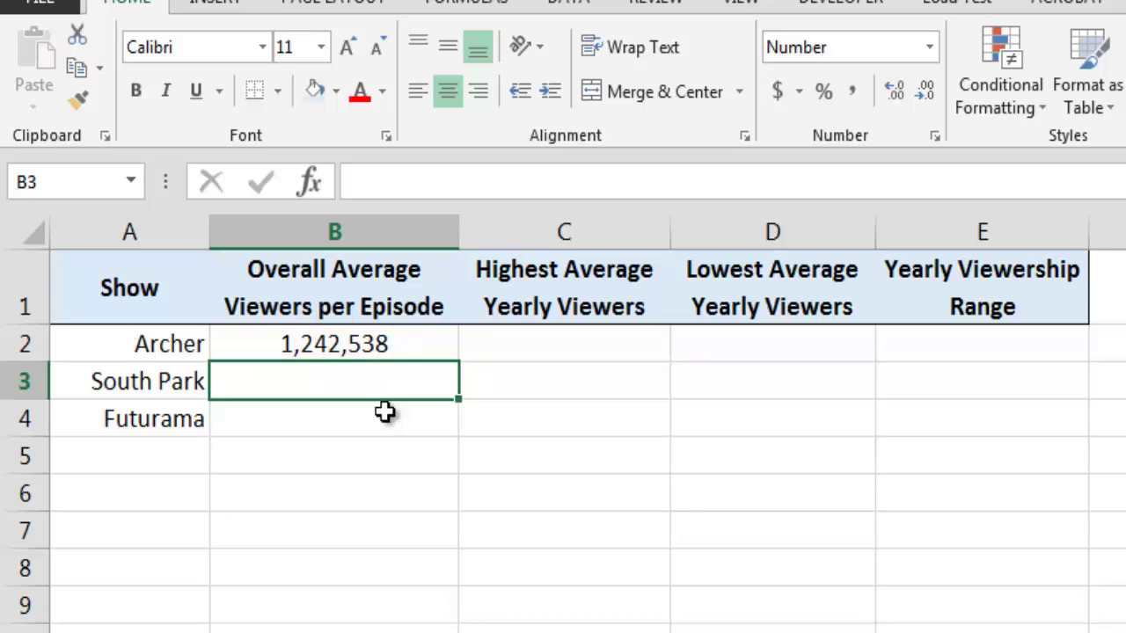
Fill B2's average formula down to B4 for South Park (2,260,524) and Futurama (1,401,962)
click(409, 348)
drag(459, 365, 452, 439)
click(423, 475)
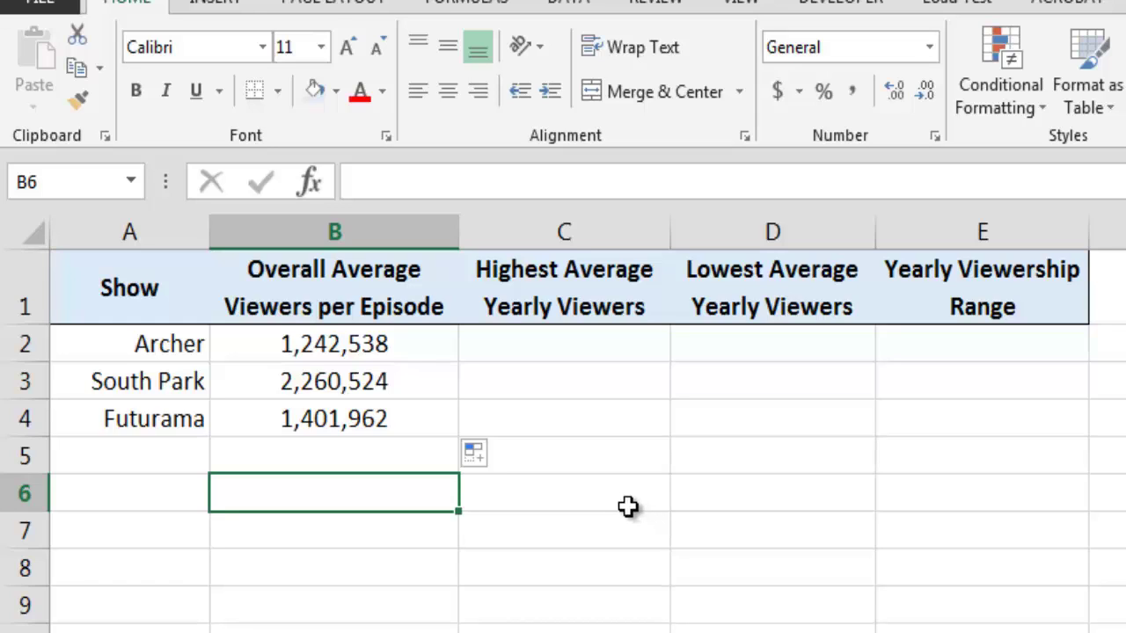
Copy the '2011:2013'!B3 reference from B2's formula for reuse
click(439, 345)
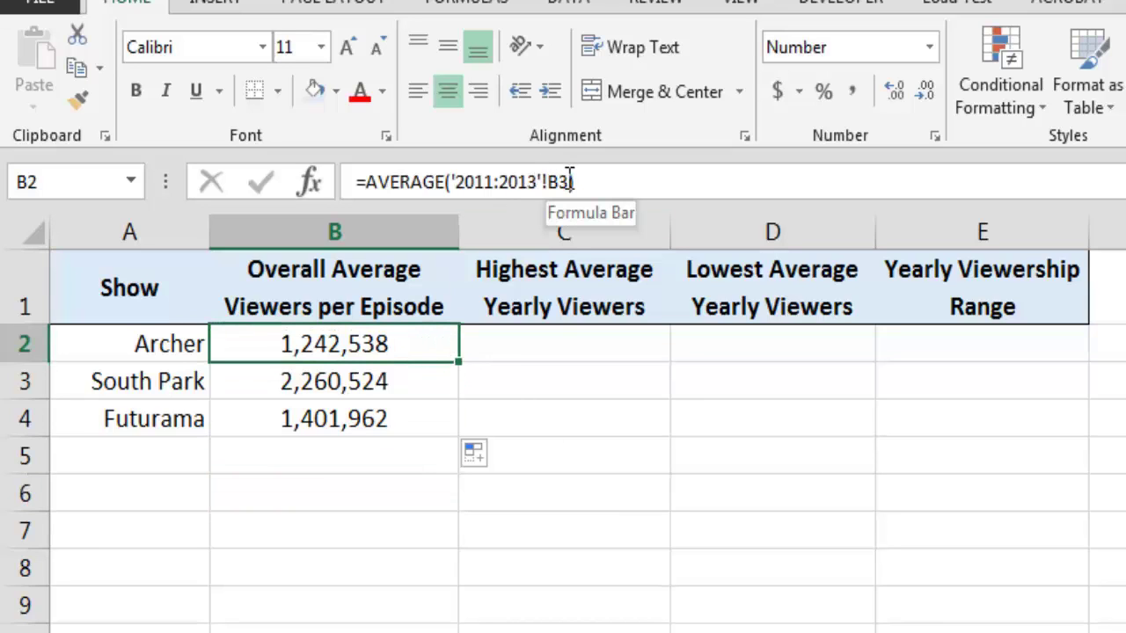
click(570, 181)
drag(570, 181, 451, 181)
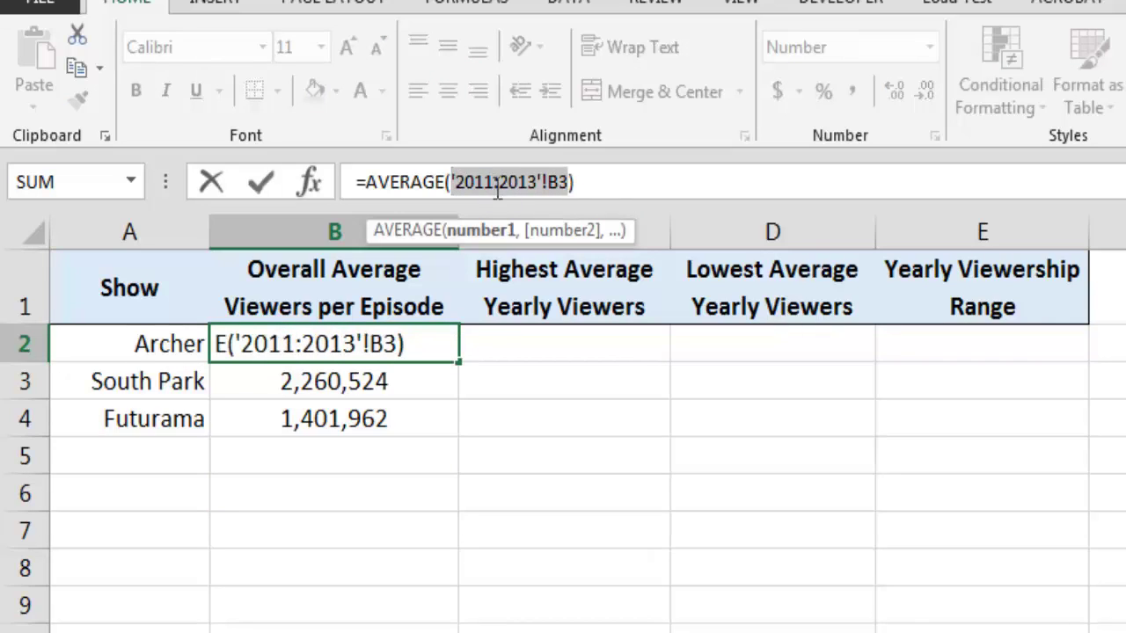
key(ctrl+c)
key(Return)
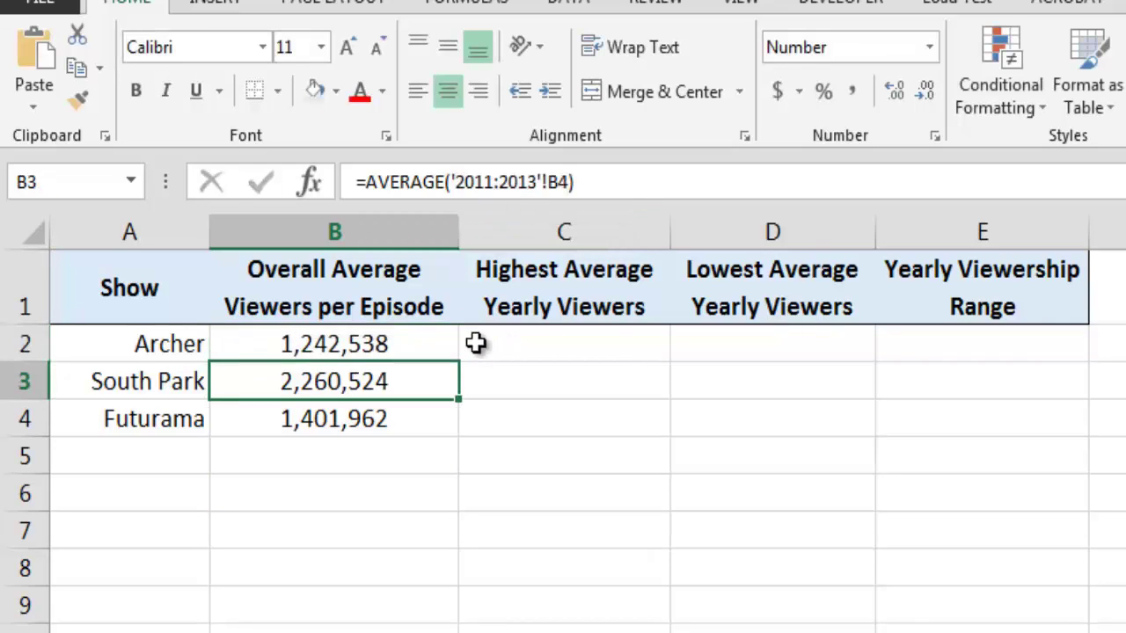
Enter =MAX('2011:2013'!B3) in C2, giving Archer's highest yearly average of 1,444,615
click(495, 346)
text(=)
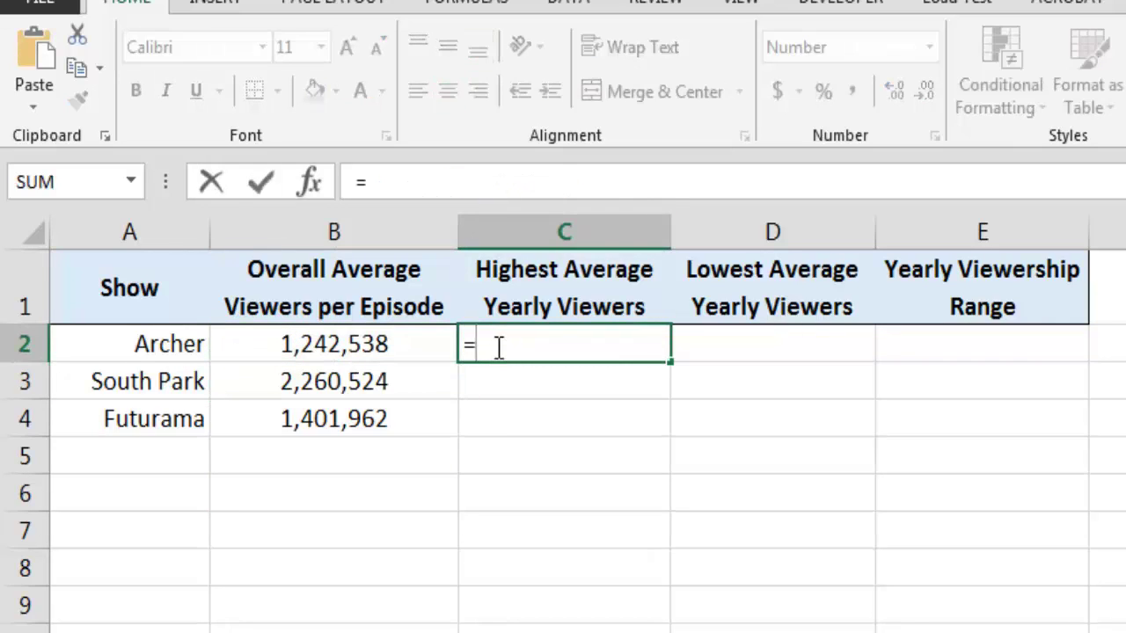
text(MAX()
key(ctrl+v)
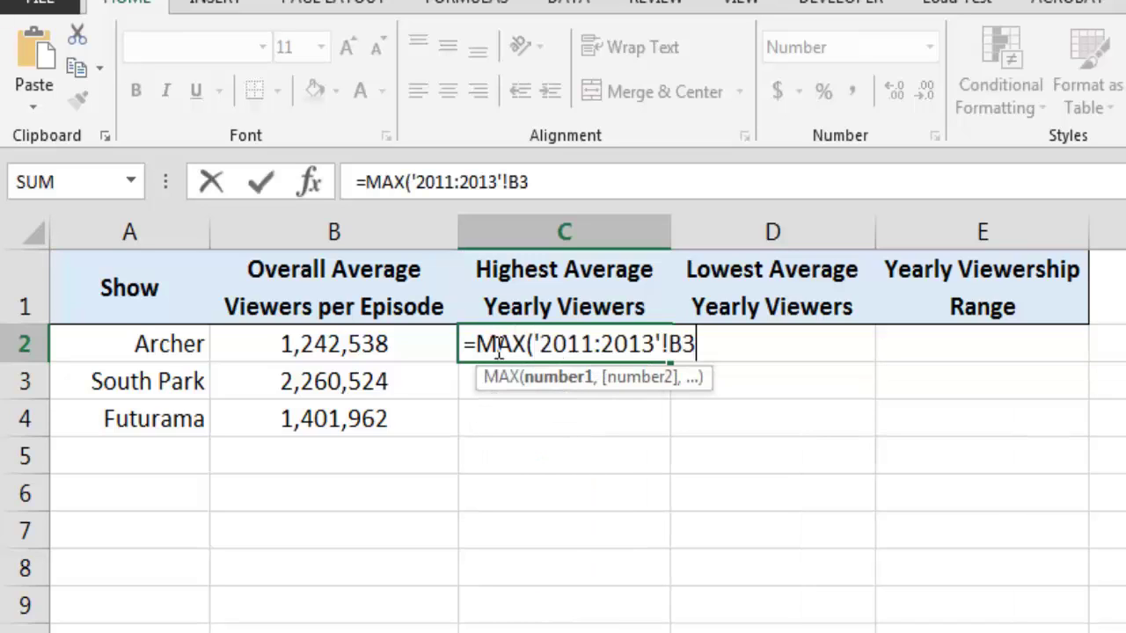
text())
key(Return)
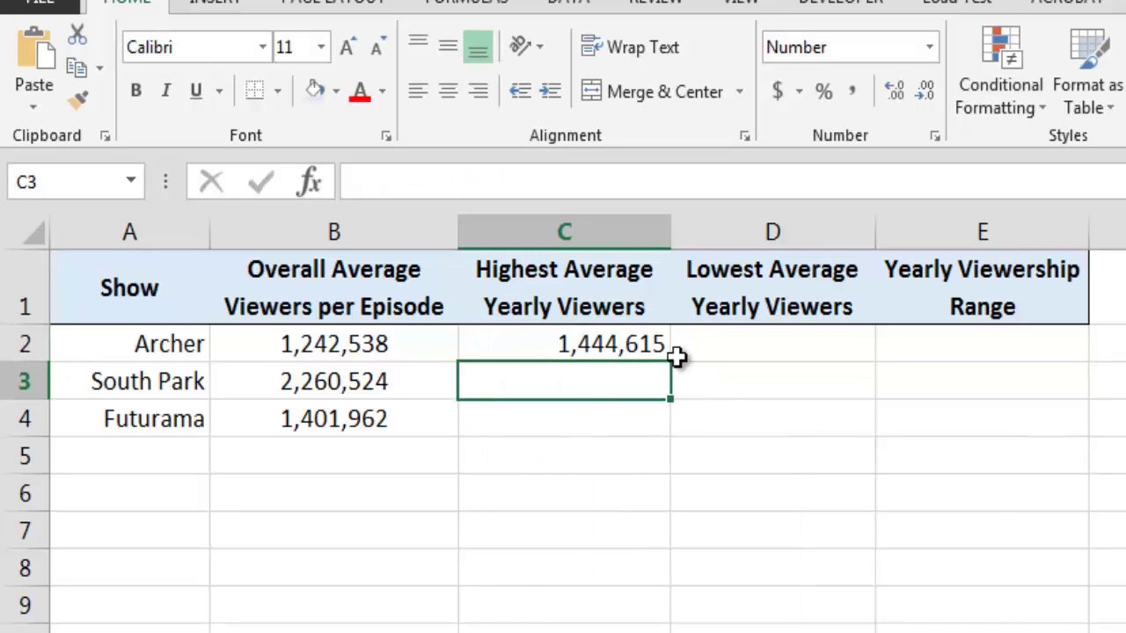
Enter =MIN('2011:2013'!B3) in D2, giving Archer's lowest yearly average of 1,105,000
click(768, 348)
text(=)
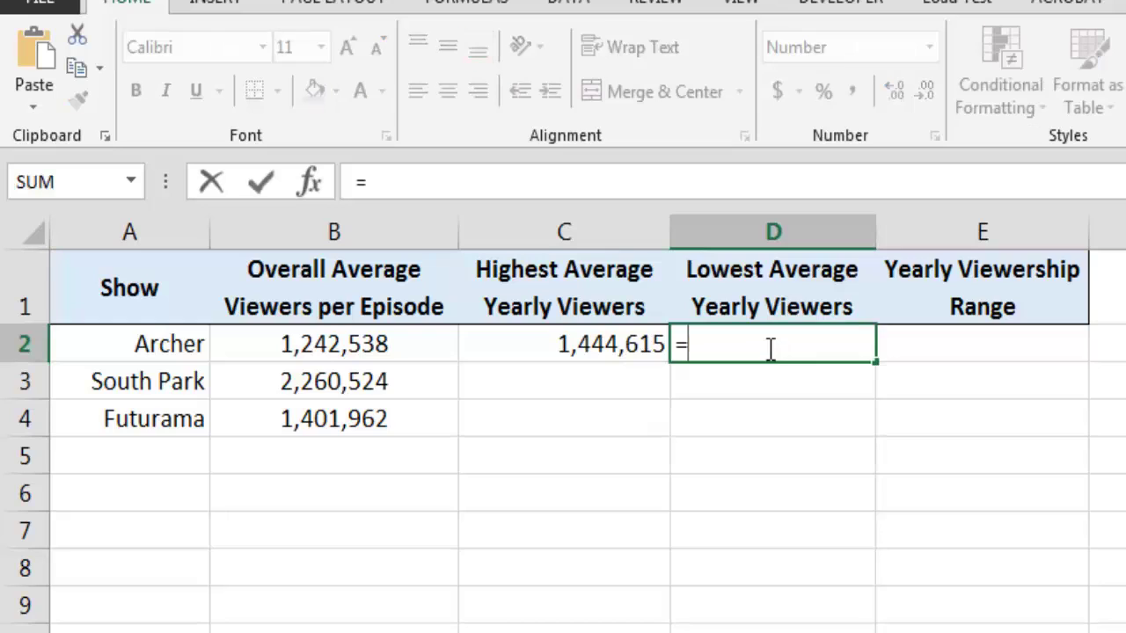
text(MIN()
key(ctrl+v)
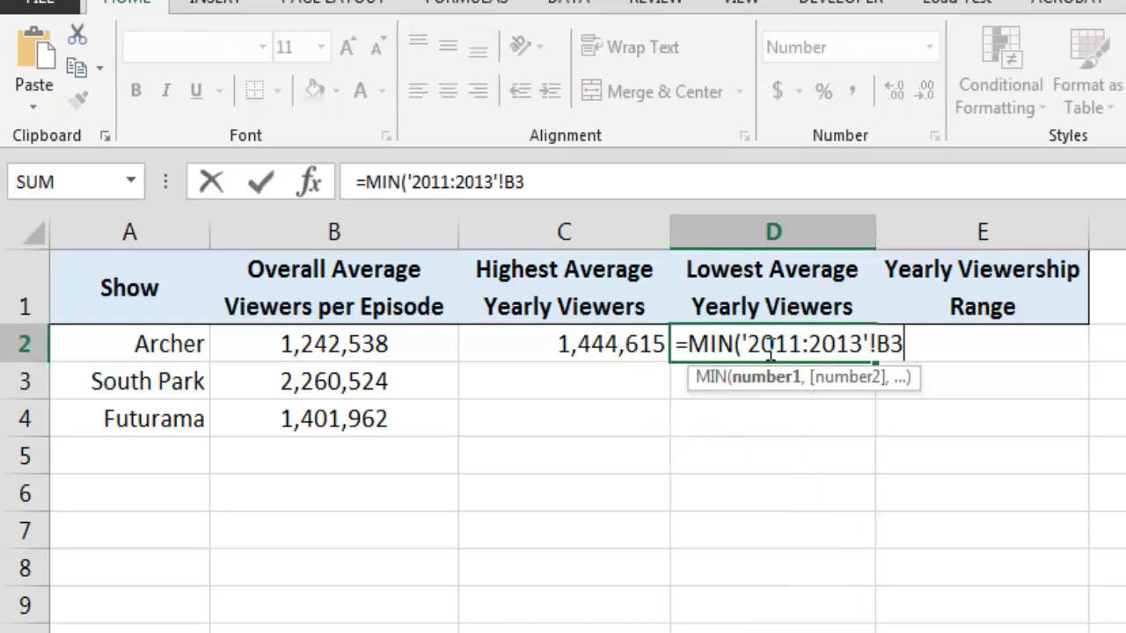
text())
key(Return)
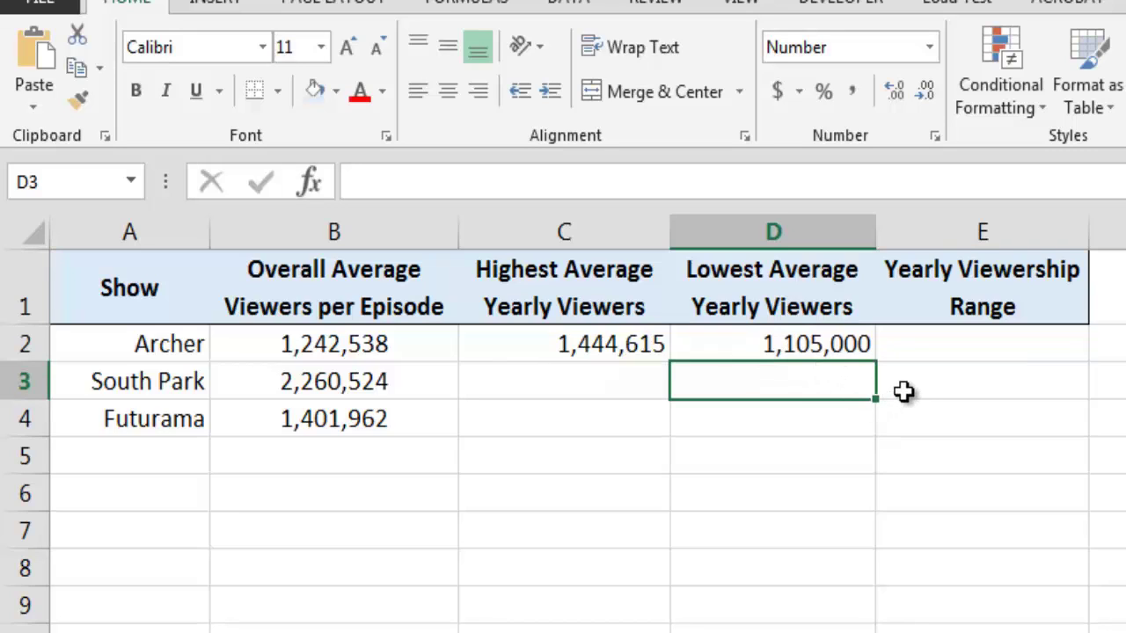
Enter =C2-D2 in E2 to get Archer's viewership range of 339,615
click(944, 346)
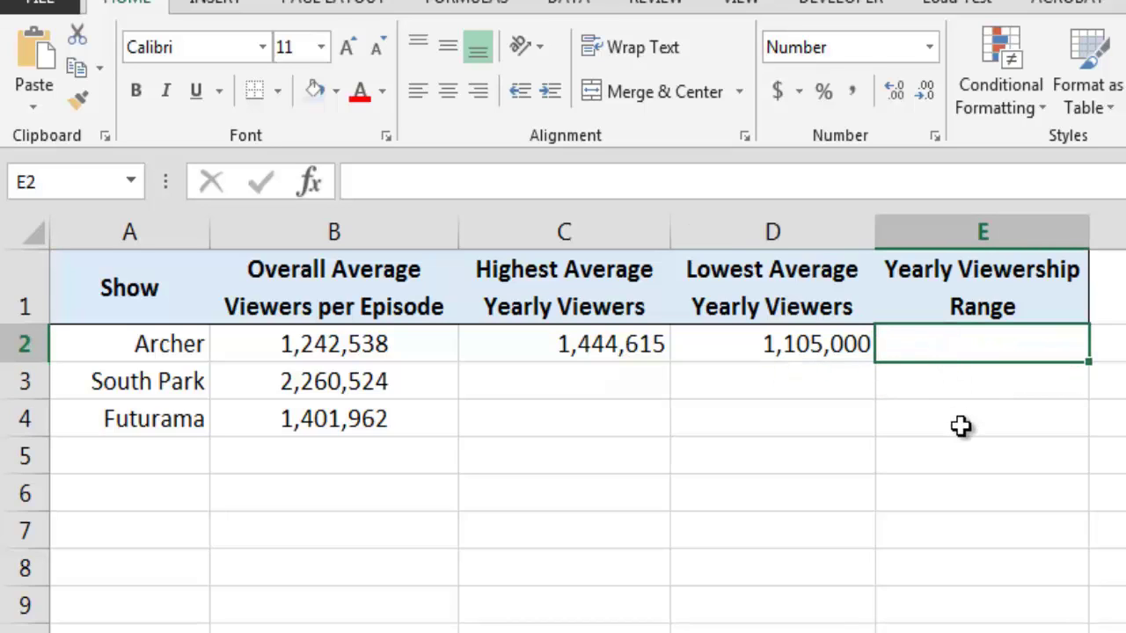
text(=)
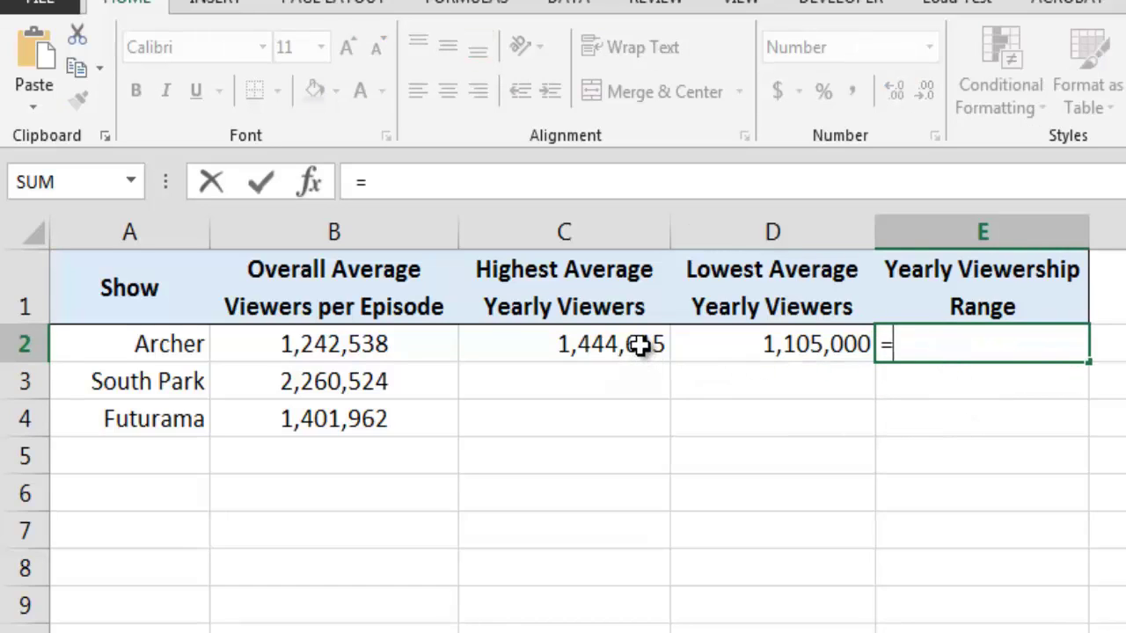
click(640, 345)
text(-)
click(762, 344)
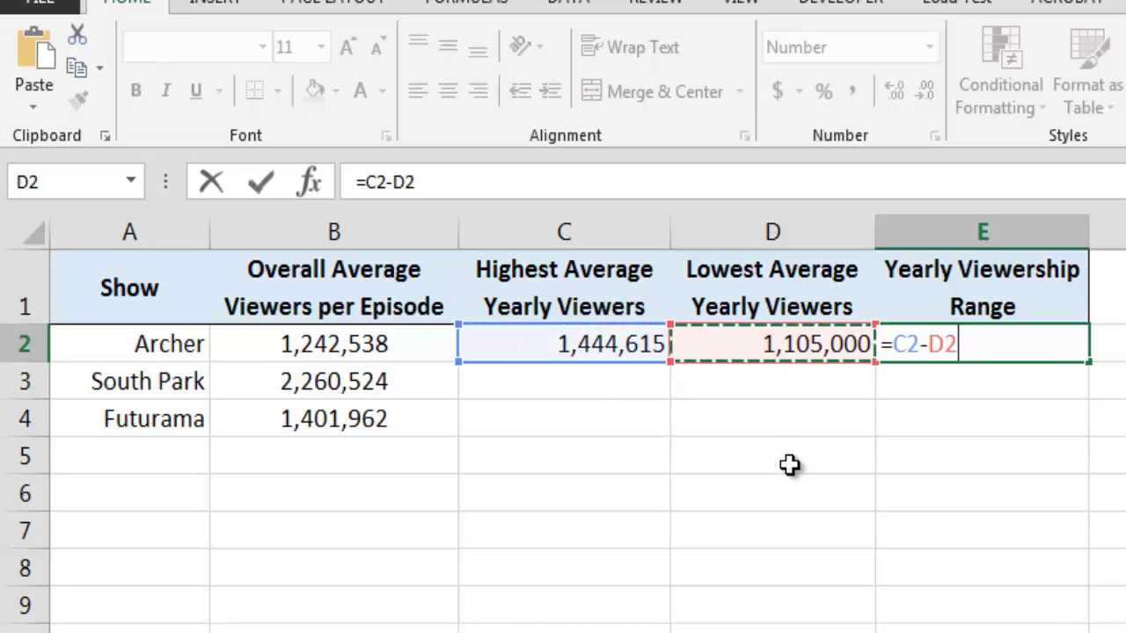
key(Return)
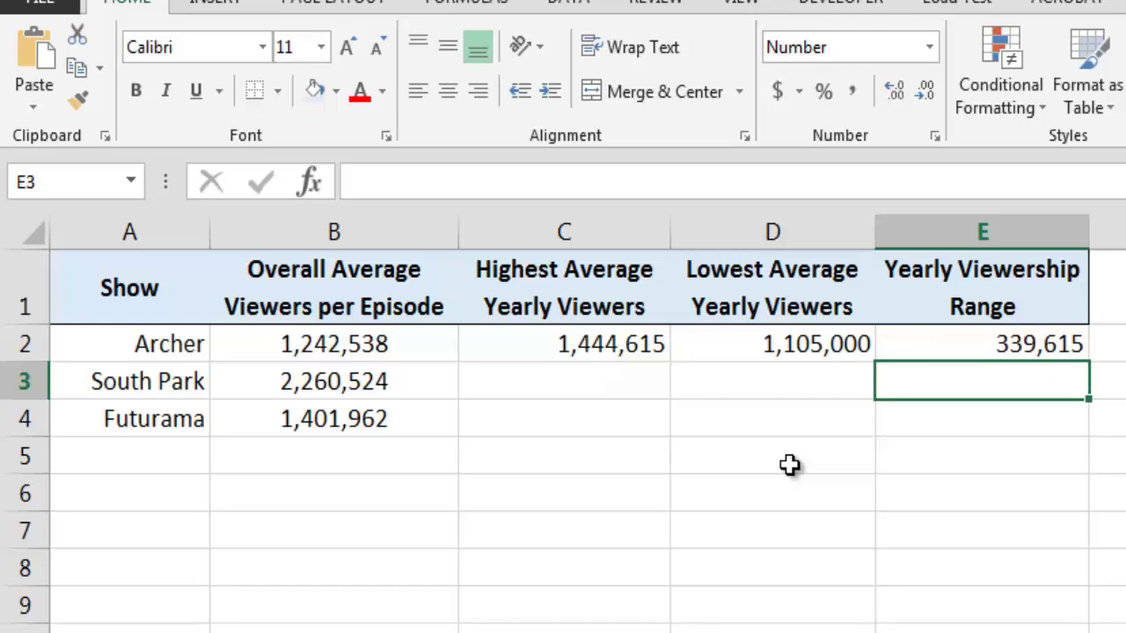
Fill C2:E2 down to row 4 for South Park's and Futurama's highest, lowest and range figures
drag(655, 352, 928, 350)
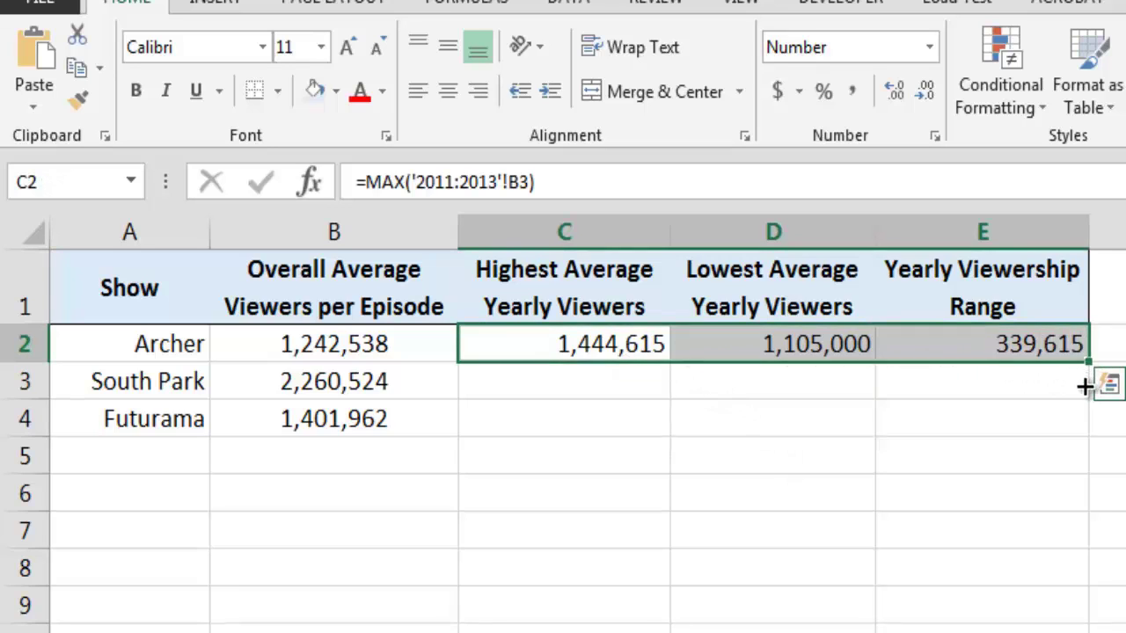
drag(1085, 390, 1084, 437)
click(1078, 518)
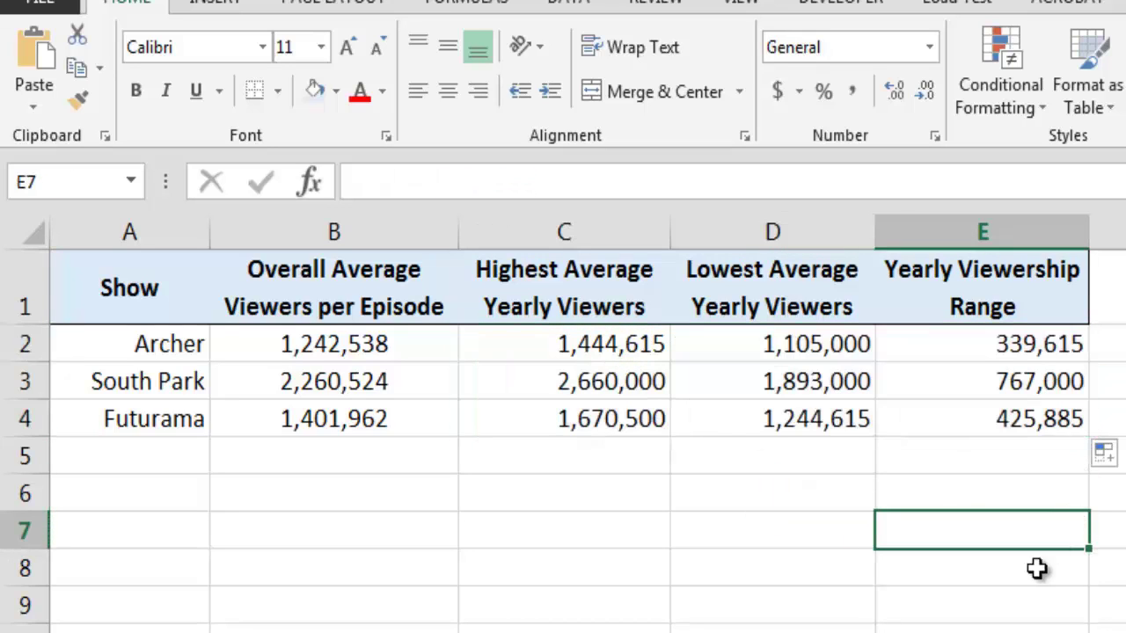